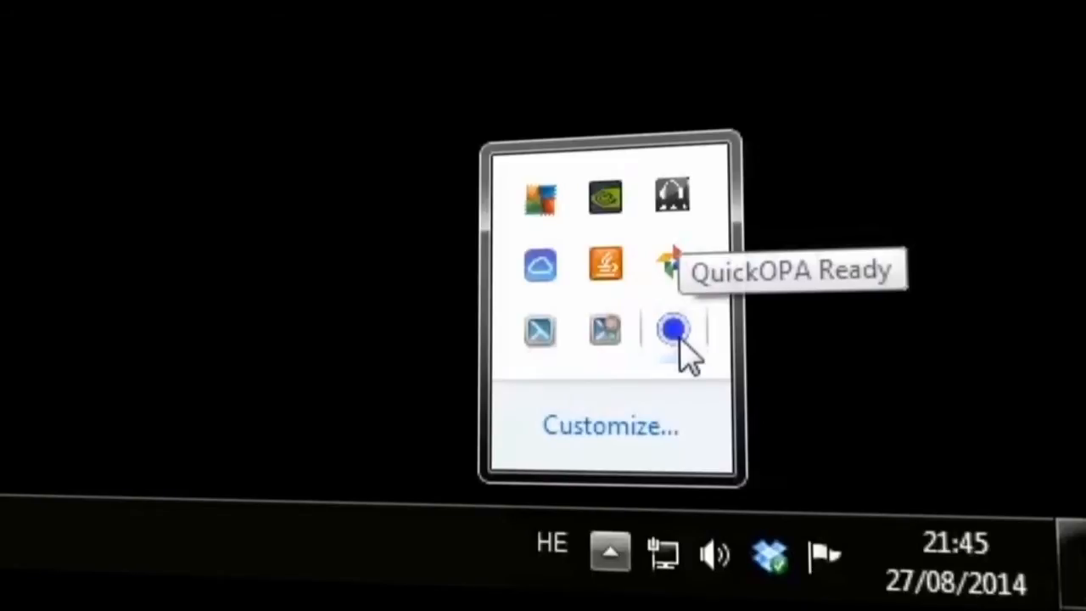
Open the OPAin, OPAout and newFiles folders from the desktop.
click(789, 506)
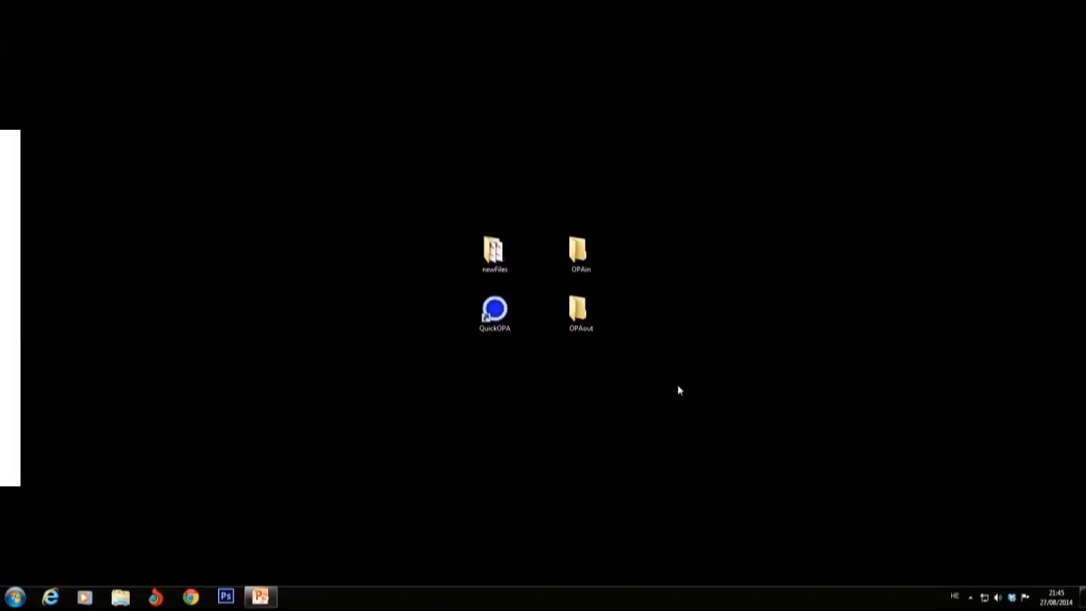
double_click(579, 251)
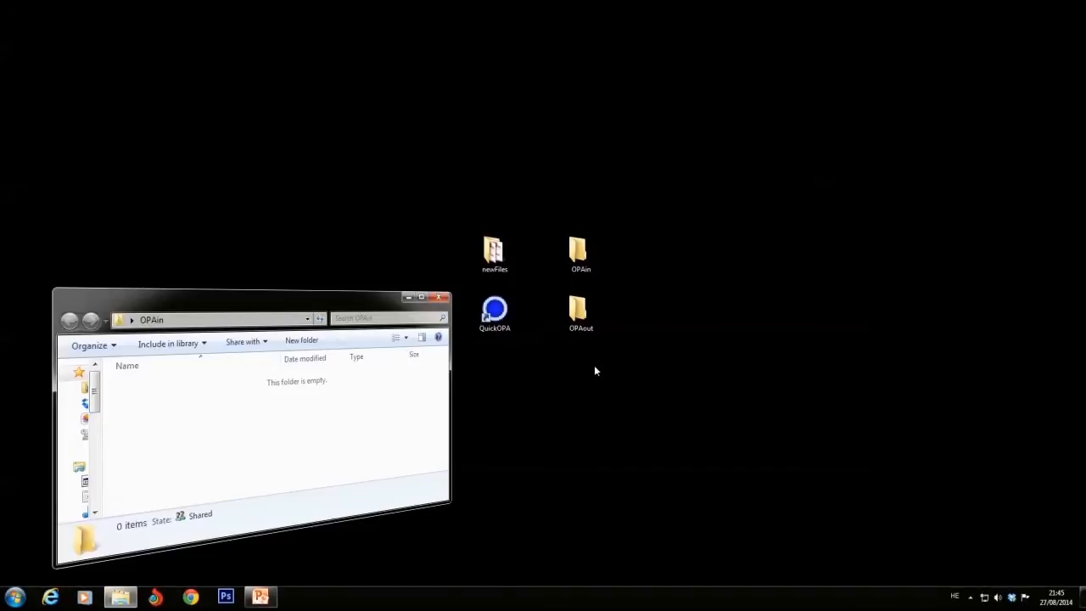
double_click(582, 313)
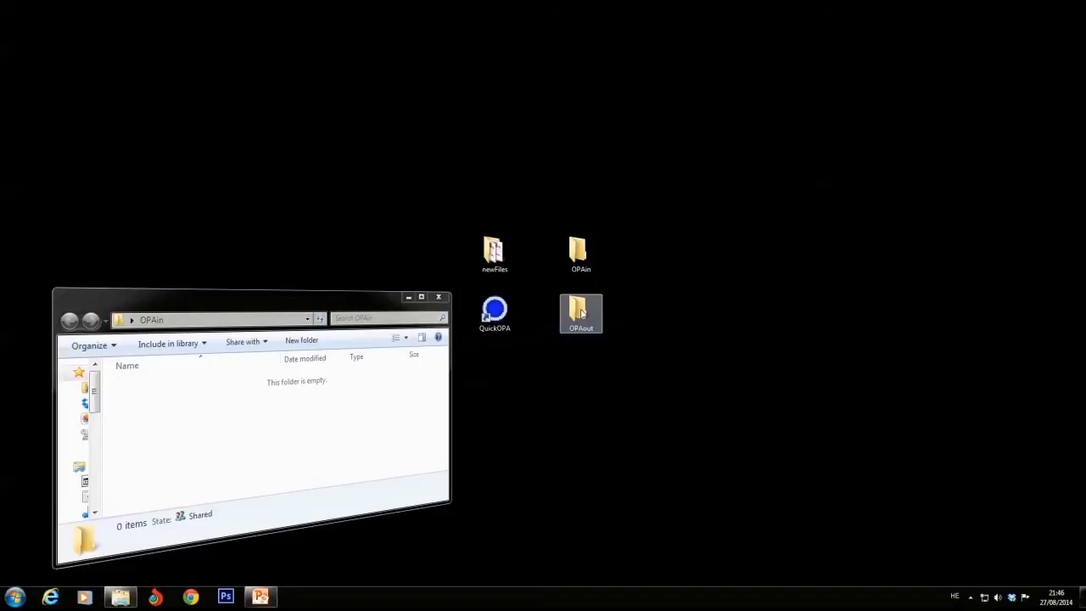
double_click(497, 253)
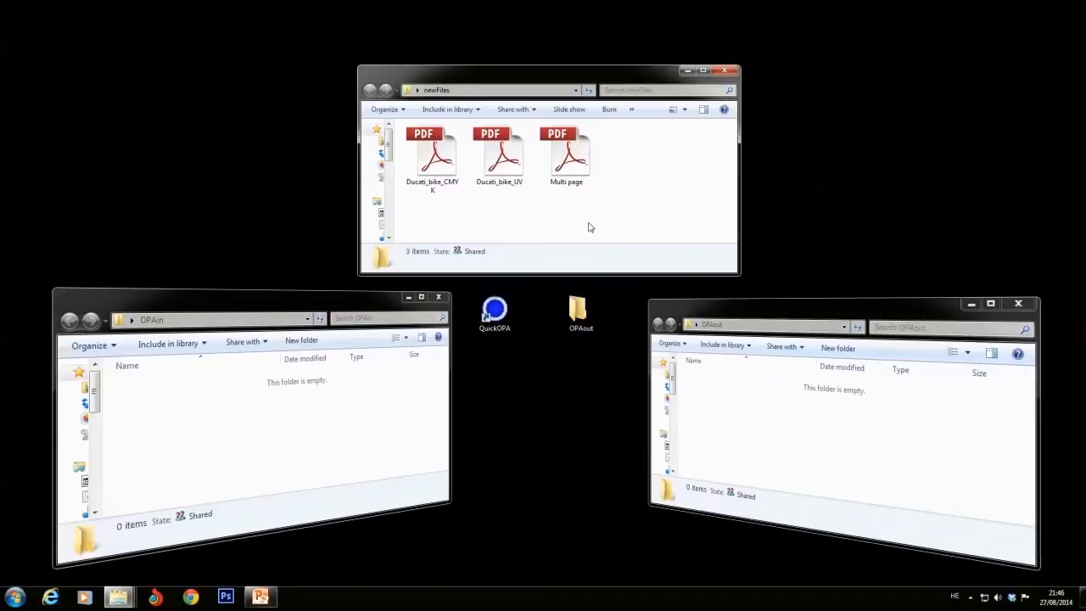
Copy Ducati_bike_CMYK and Ducati_bike_UV from the newFiles folder into the OPAin folder.
click(431, 167)
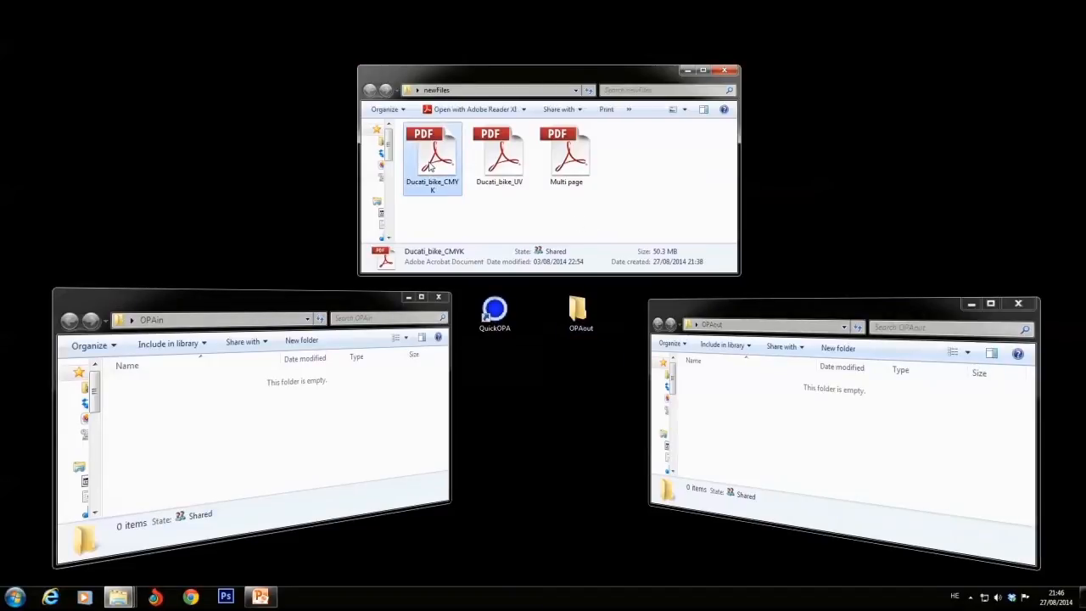
ctrl+click(503, 169)
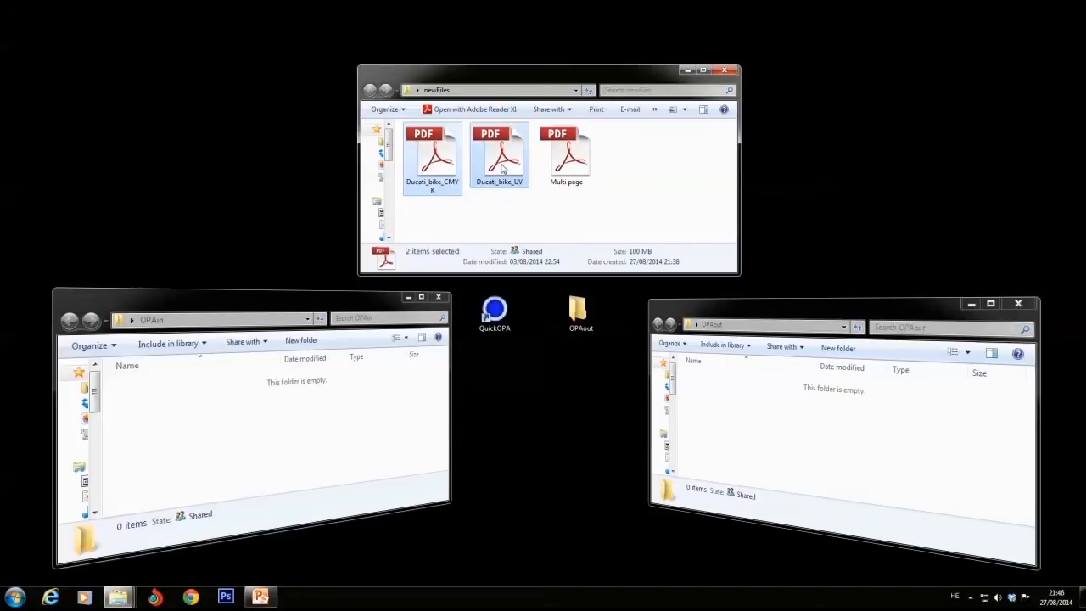
right_click(502, 169)
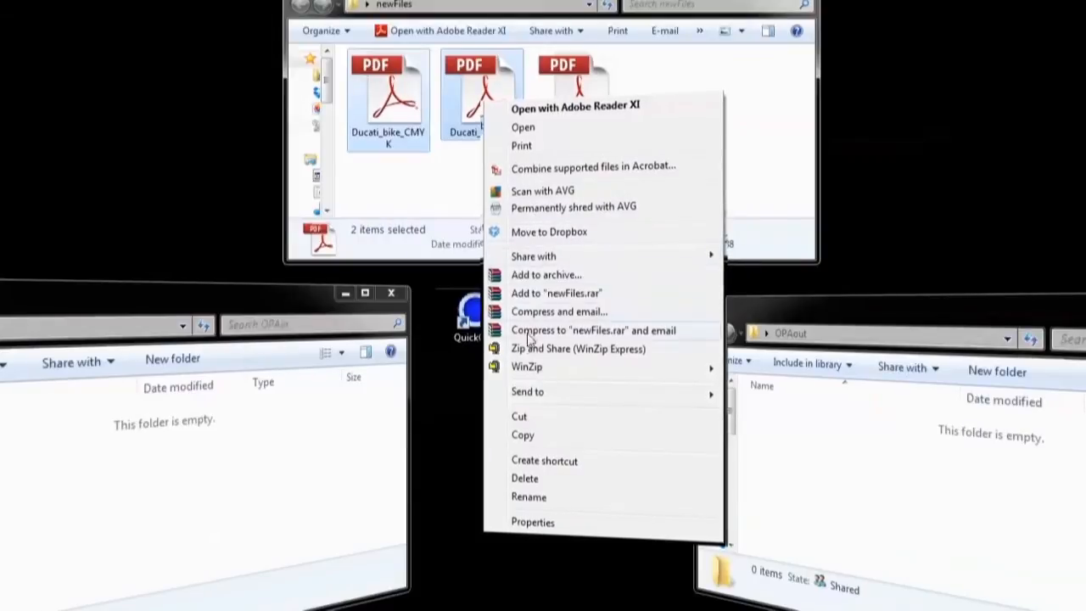
click(526, 435)
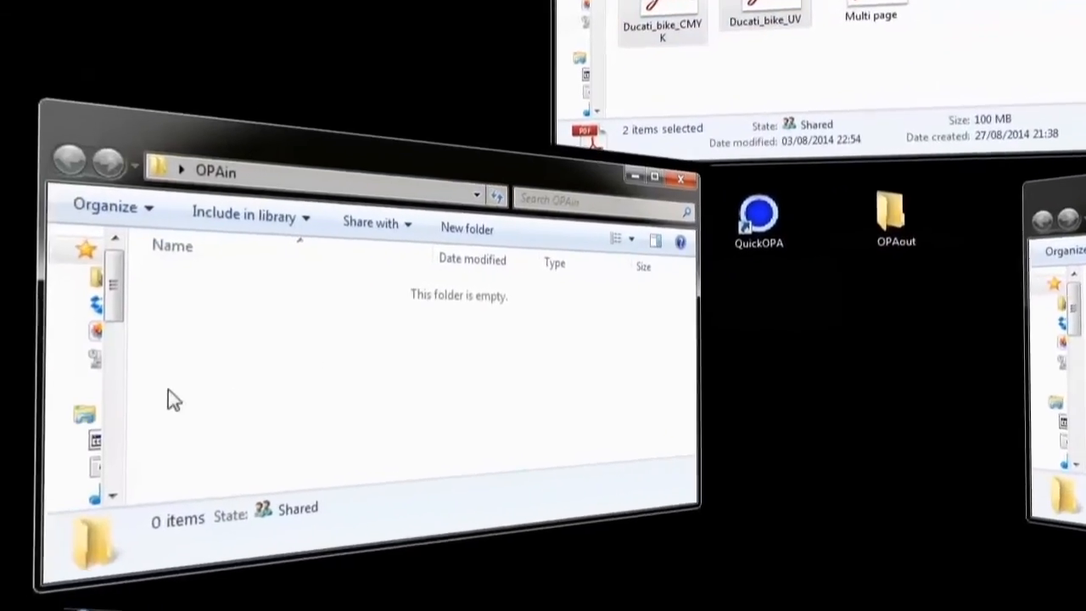
right_click(169, 395)
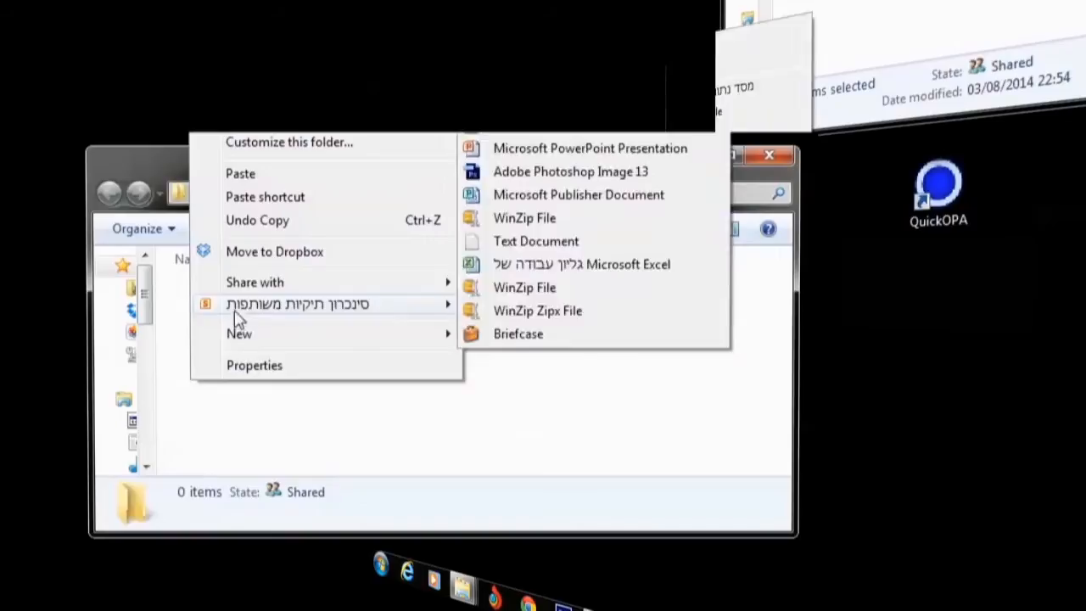
click(240, 173)
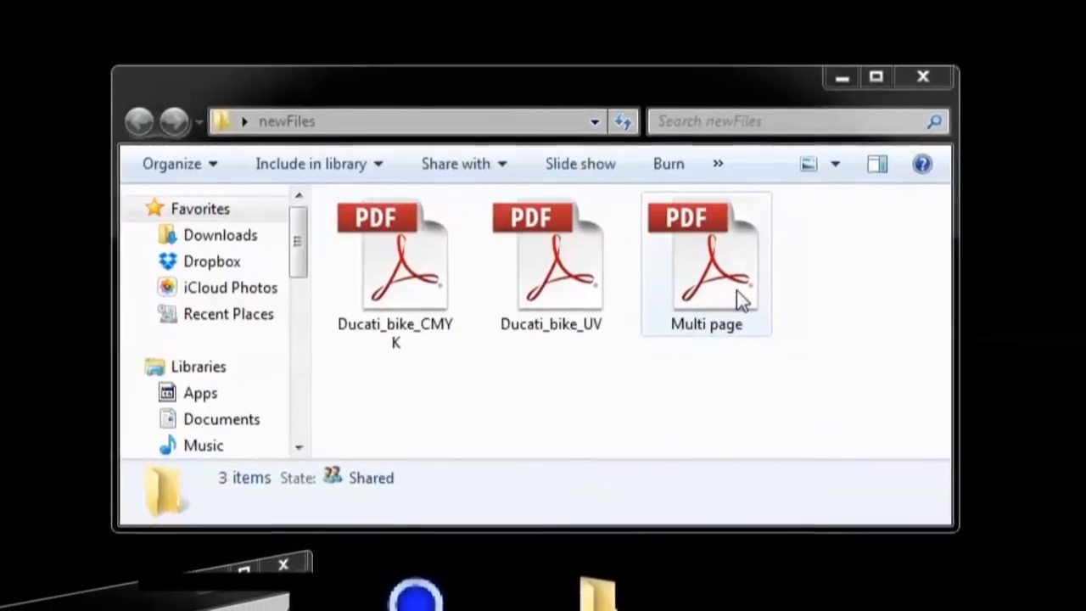
Open the Multi page PDF from newFiles in Adobe Reader and look through its pages.
click(642, 169)
double_click(711, 261)
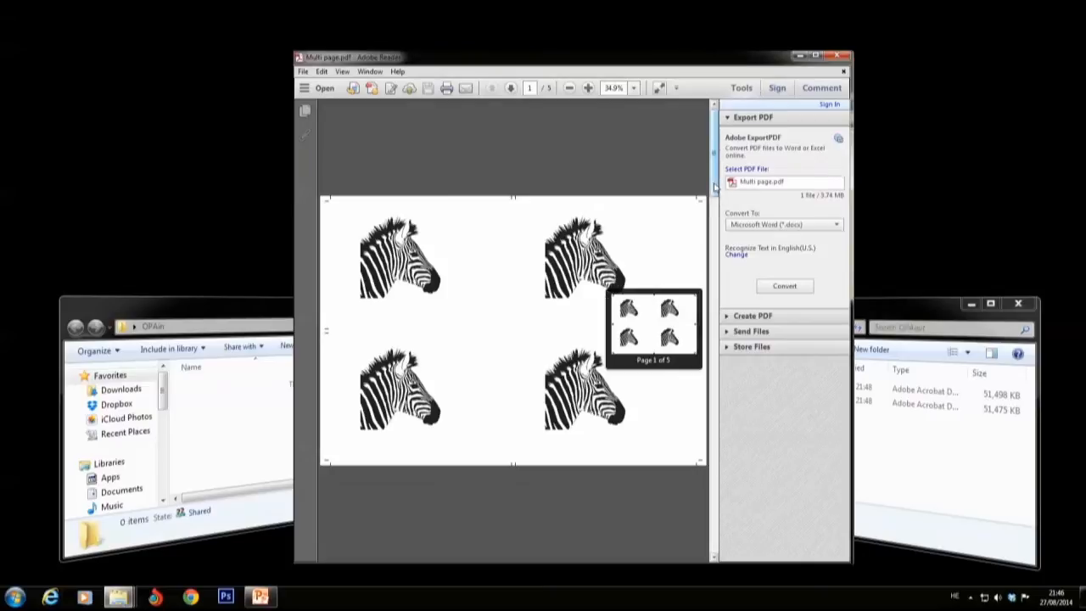
drag(716, 201, 716, 549)
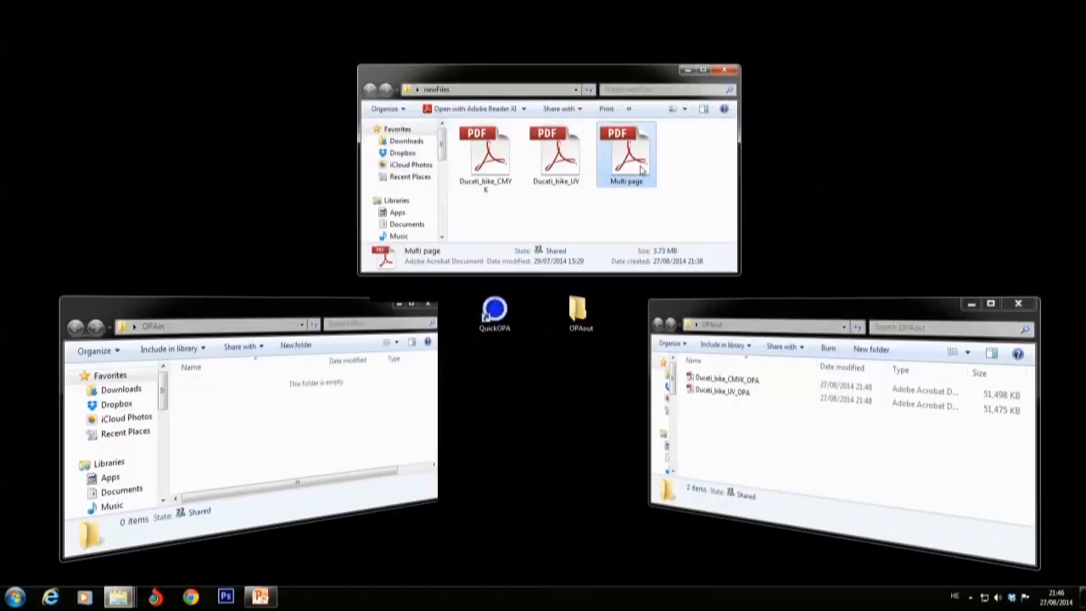
Copy the Multi page PDF from newFiles into the OPAin folder.
right_click(640, 169)
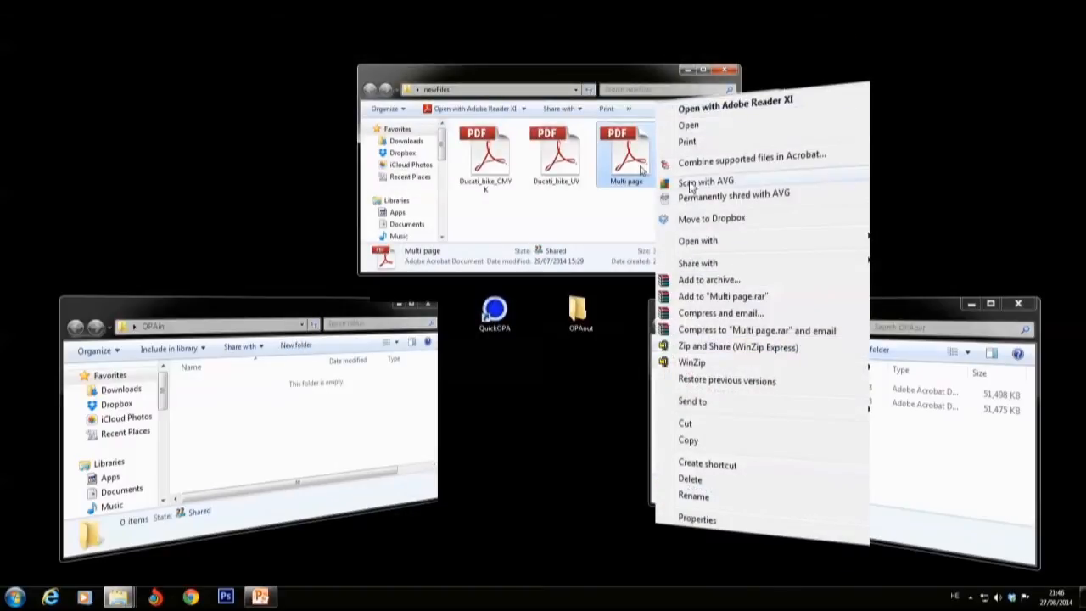
click(692, 441)
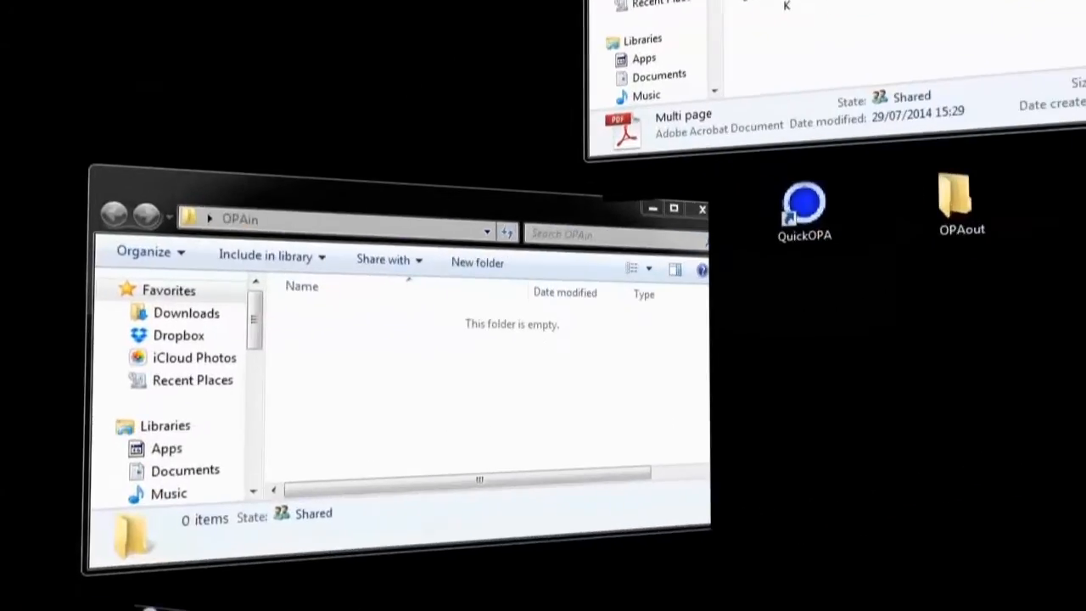
right_click(373, 212)
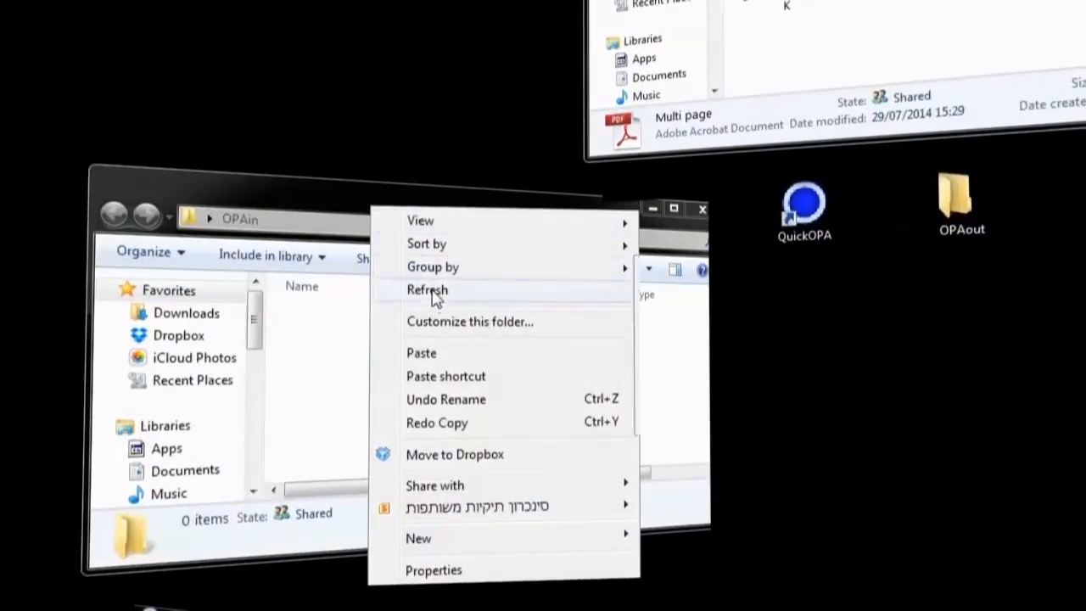
click(422, 353)
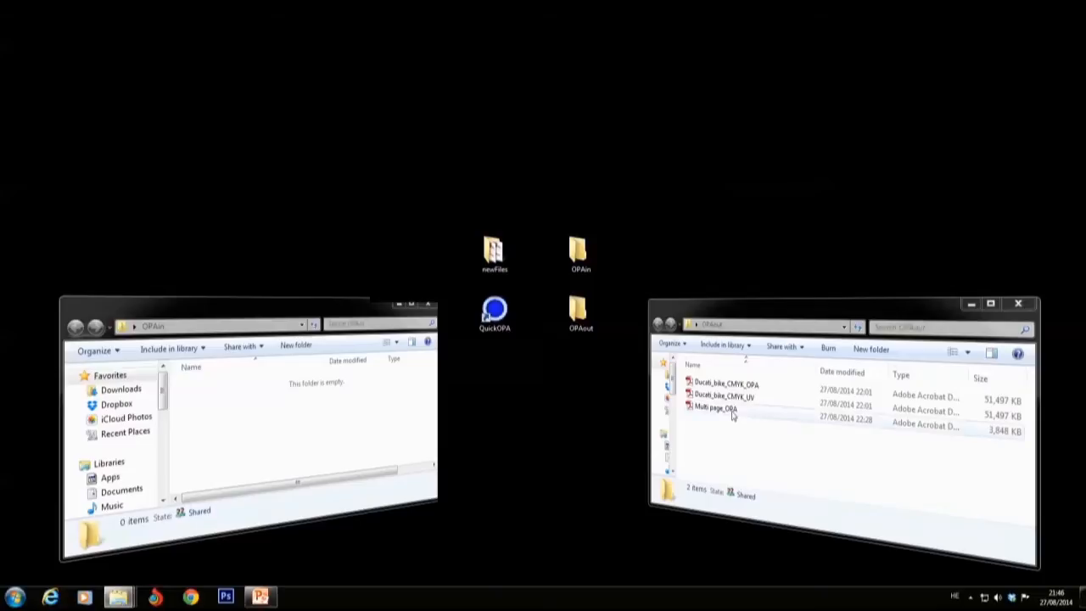
Open the processed Multi page_OPA file from OPAout and check the OPA marks on its pages.
click(733, 415)
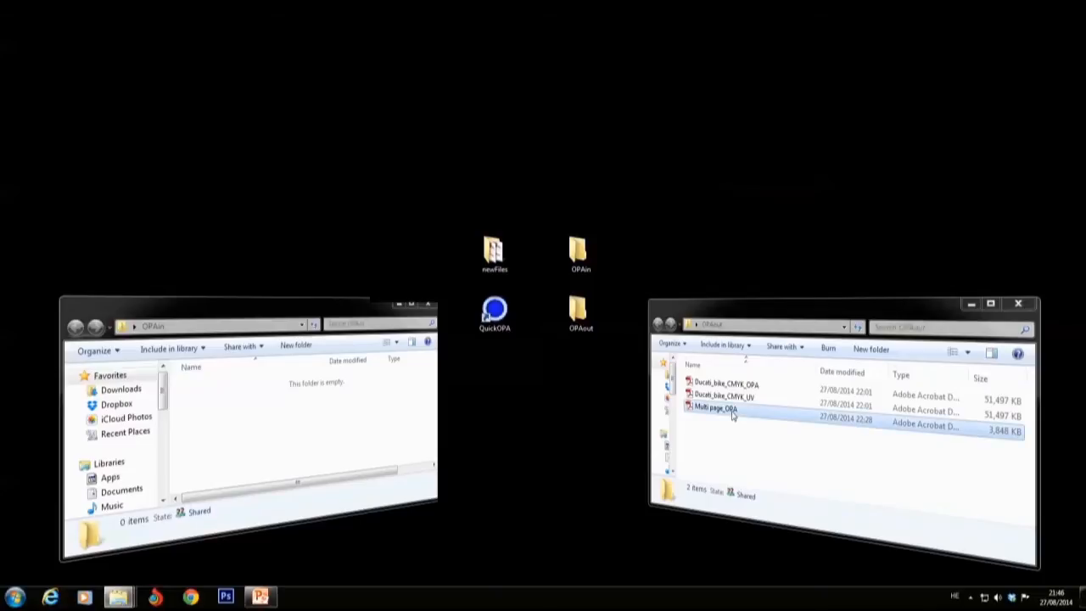
double_click(734, 415)
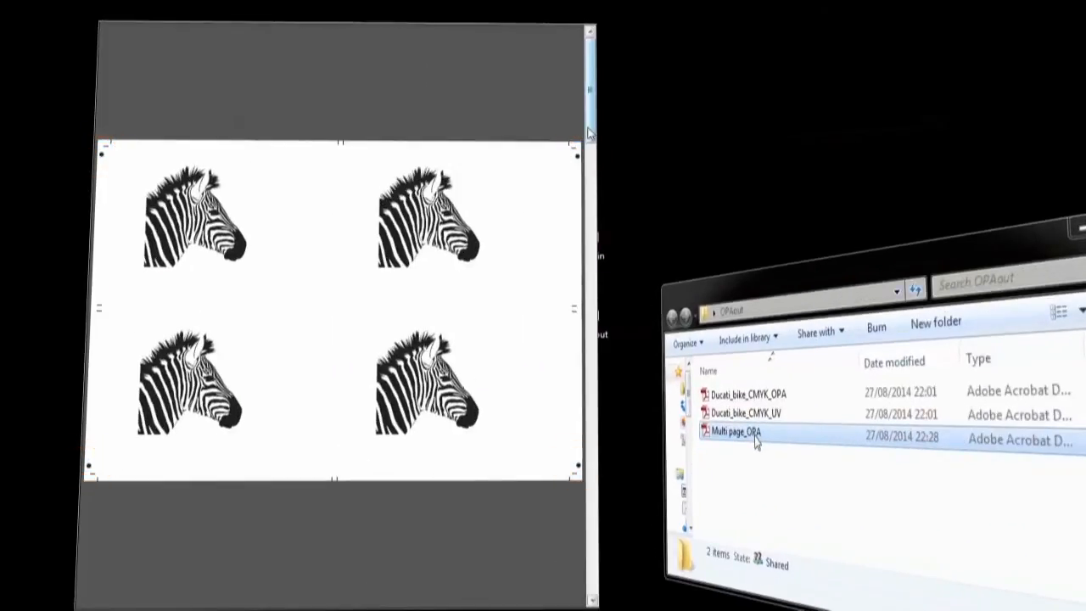
drag(589, 134, 590, 271)
drag(590, 271, 591, 522)
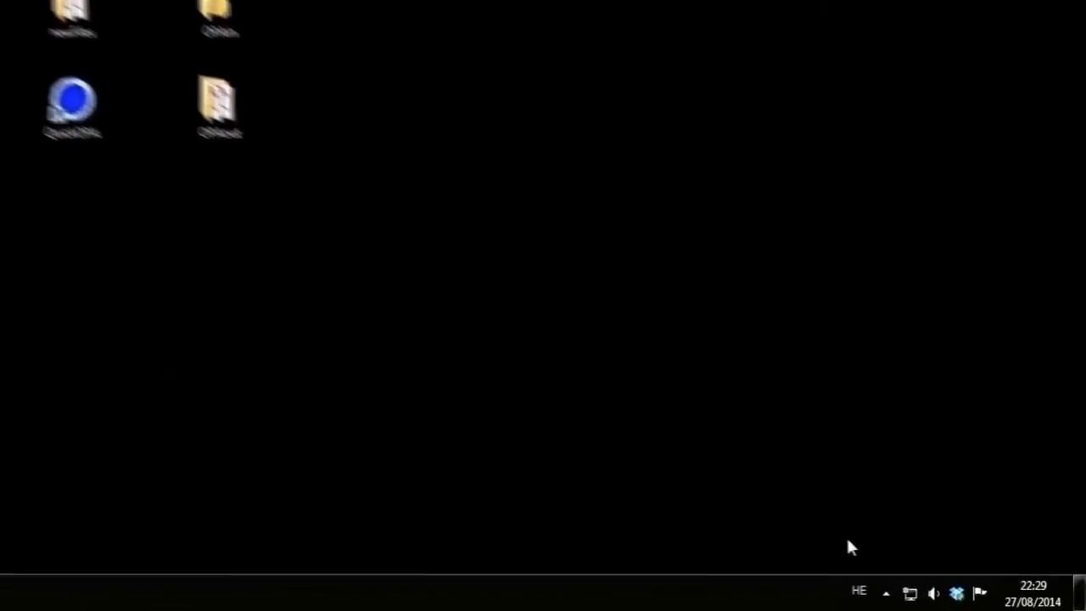
Open the settings of the running QuickOPA program and set the OPA marks background to Rectangle.
click(818, 590)
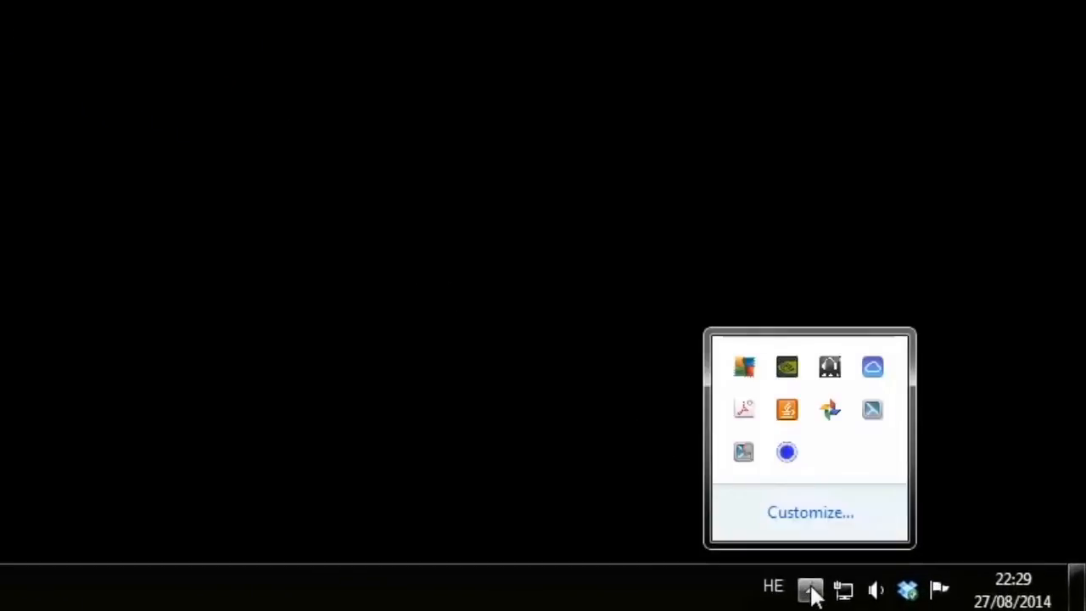
right_click(788, 456)
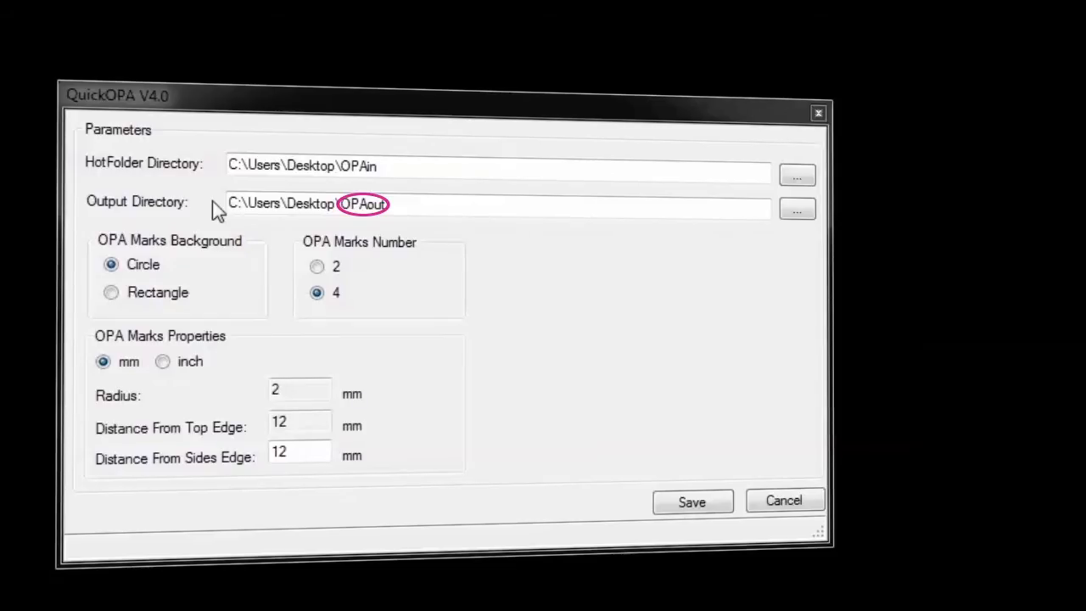
click(115, 297)
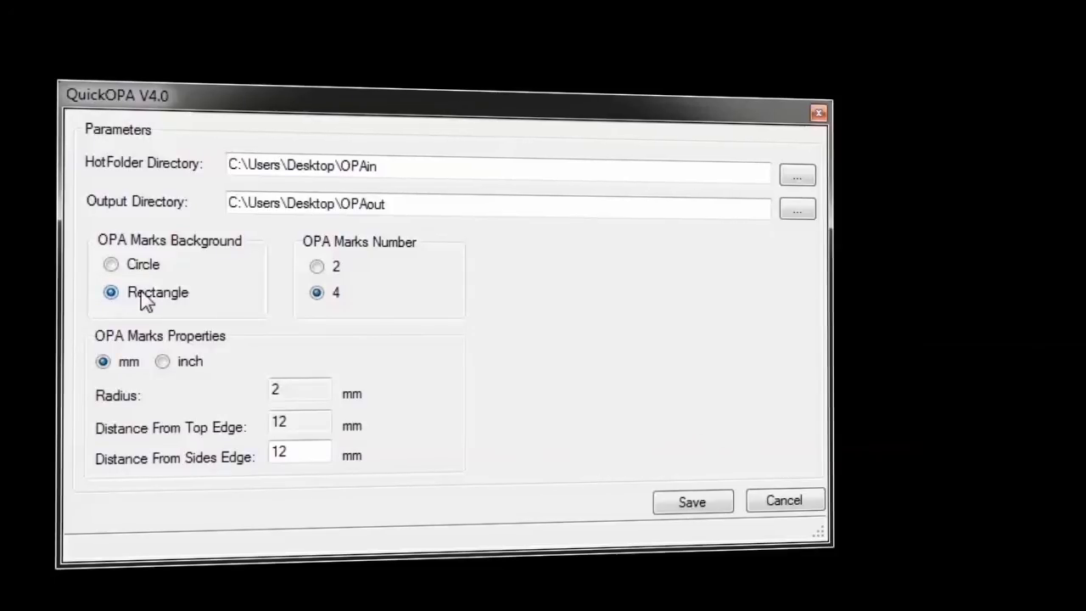
Compare 2 and 4 OPA marks, choose 2, and switch the mark properties to inch and back to mm.
click(319, 268)
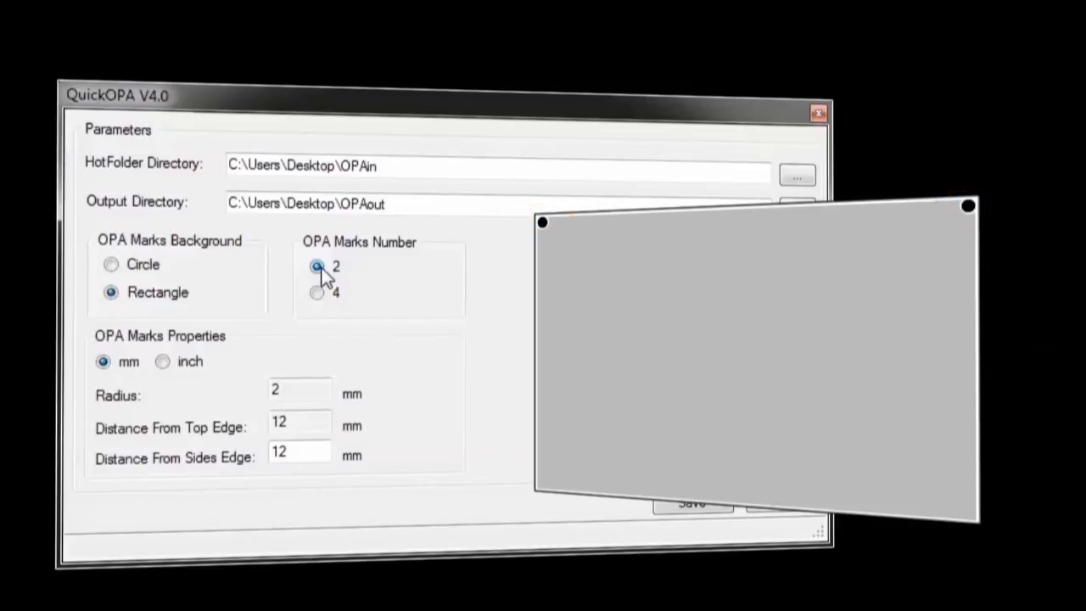
click(318, 293)
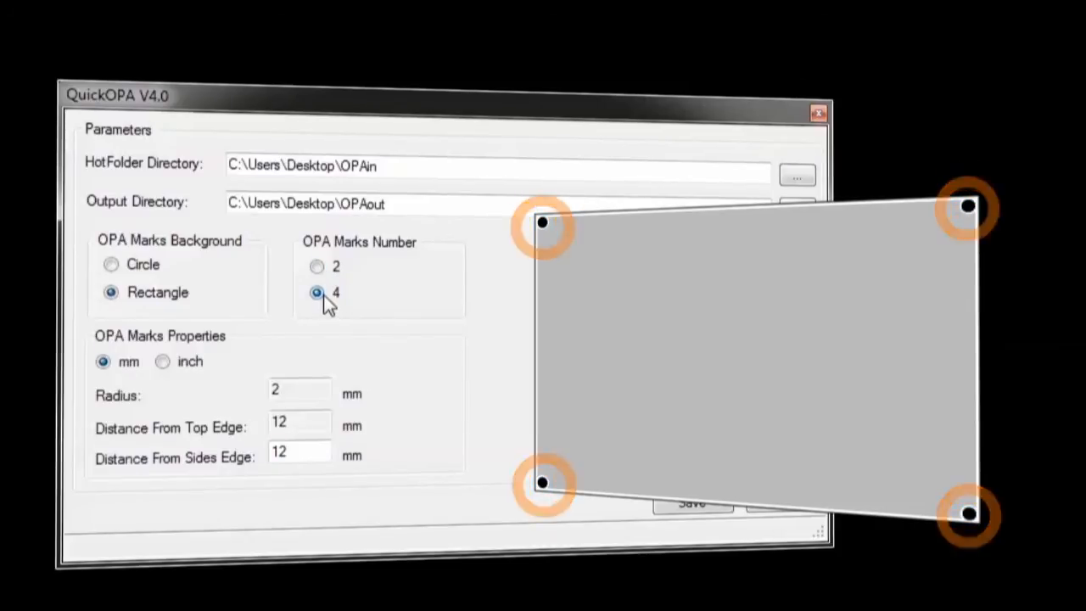
click(317, 269)
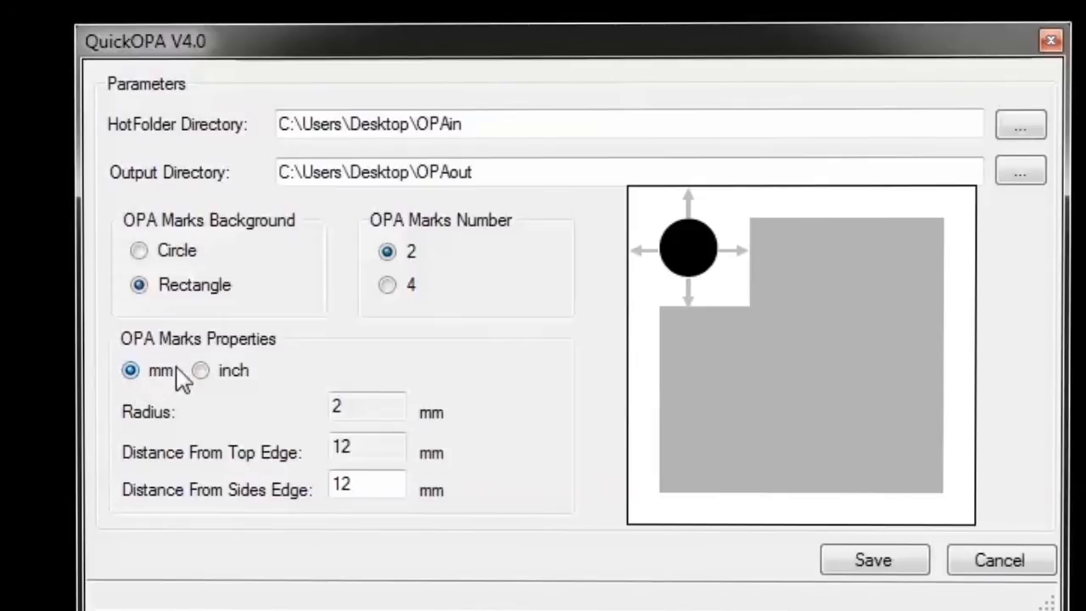
click(202, 371)
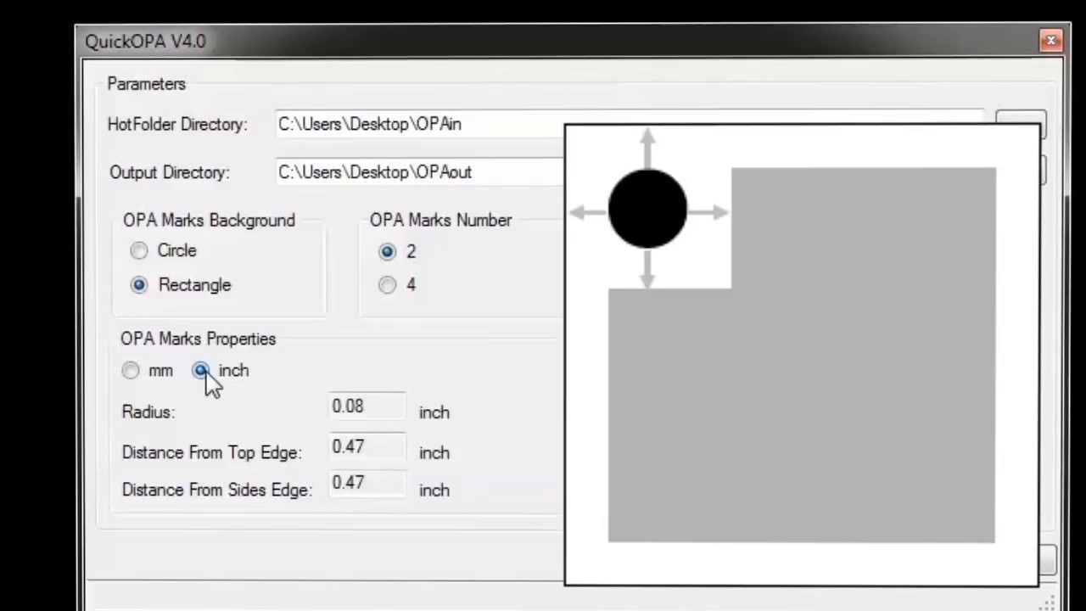
click(131, 371)
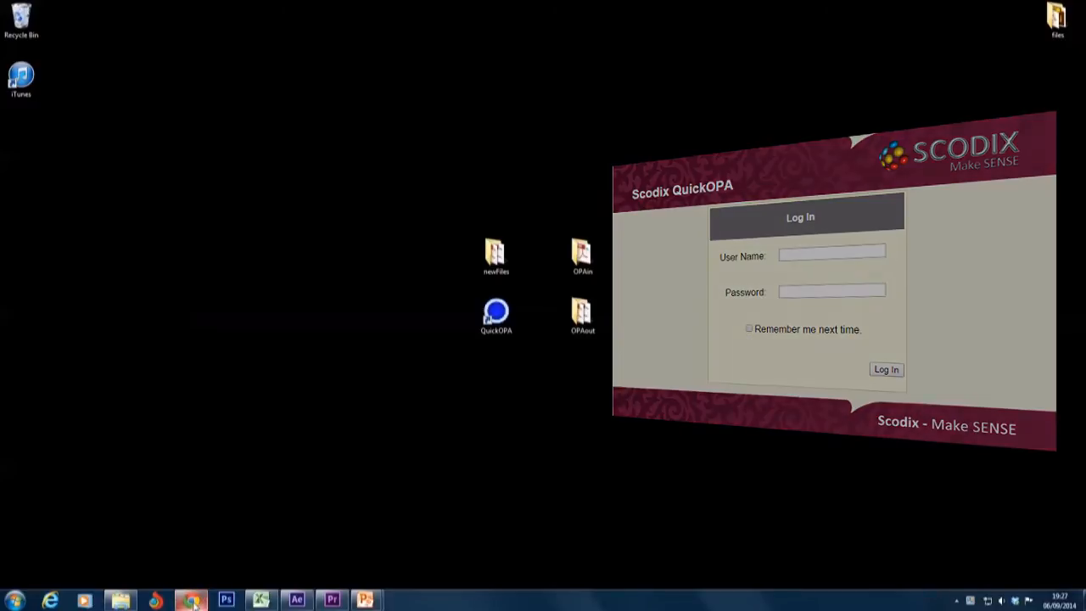
Switch to Chrome and go to opa.scodix.com.
click(193, 601)
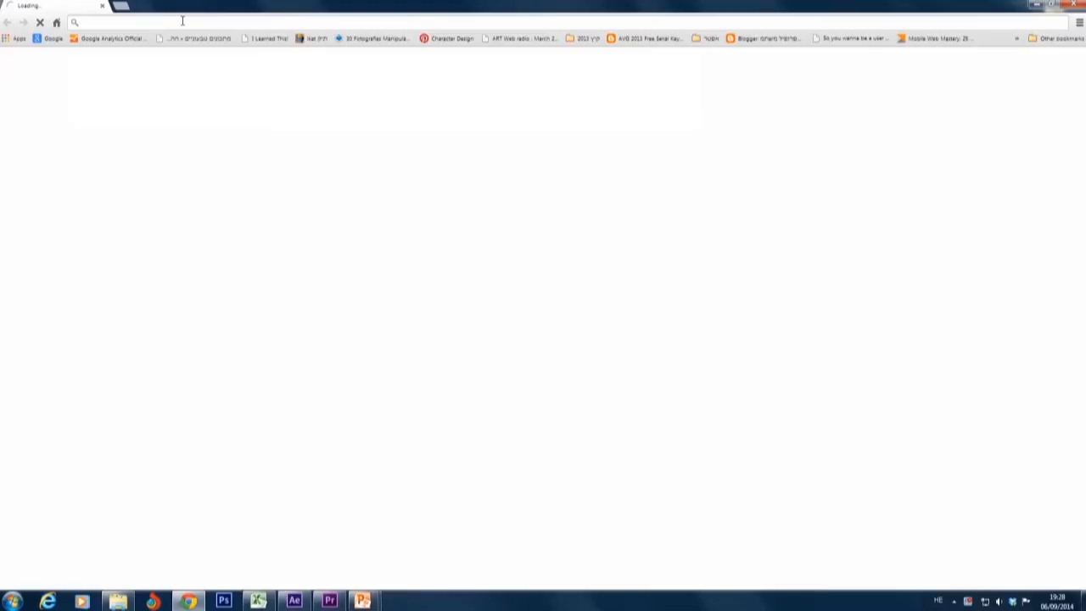
text(opa.scod)
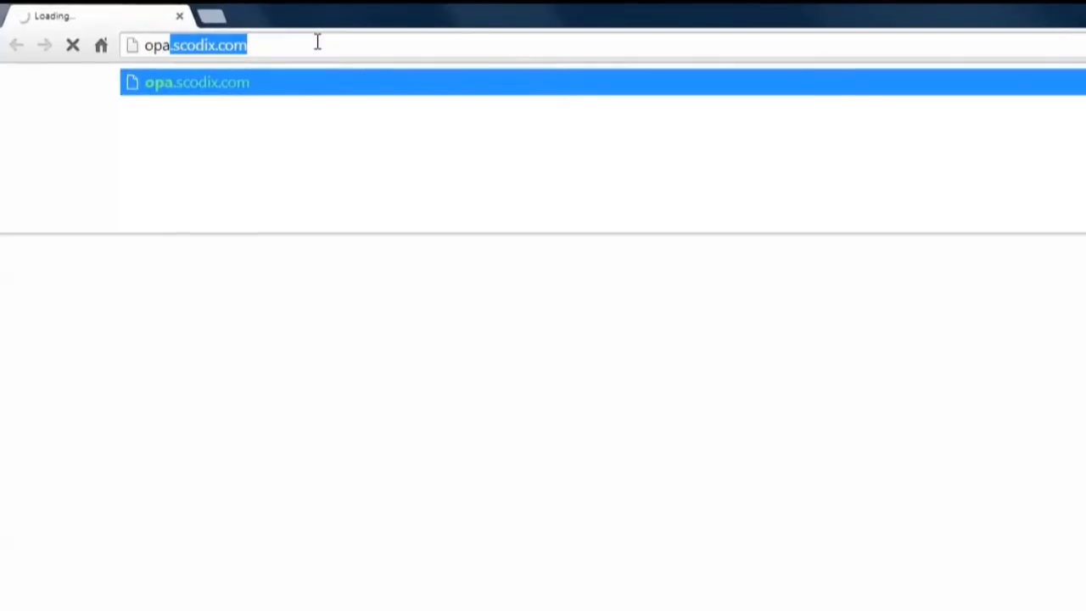
text(ix.com)
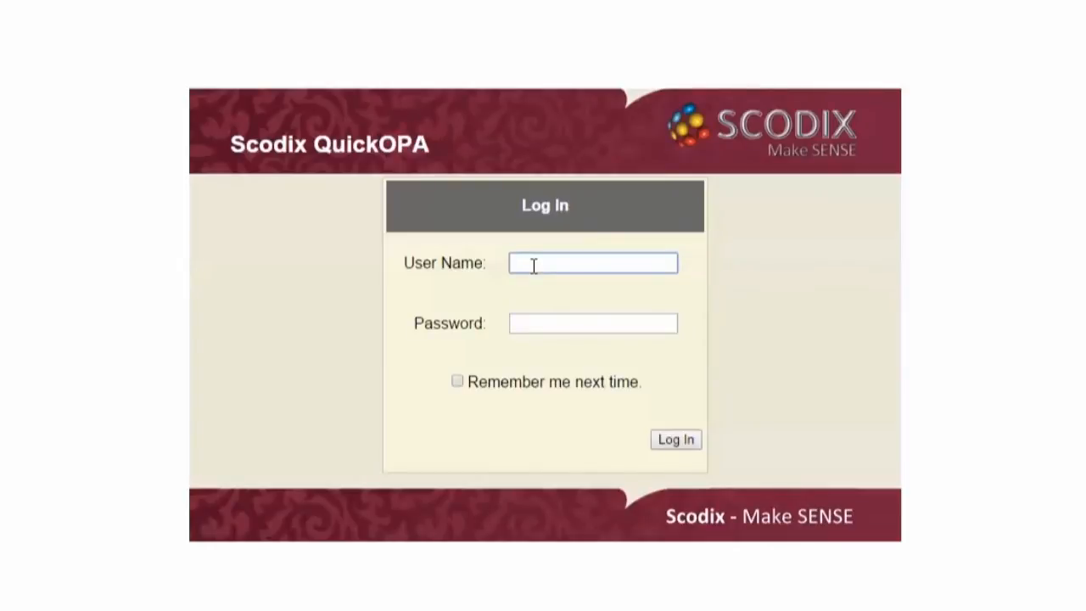
Log in to Scodix QuickOPA with the user name and the account password.
text(Scodix)
click(544, 324)
text(*******)
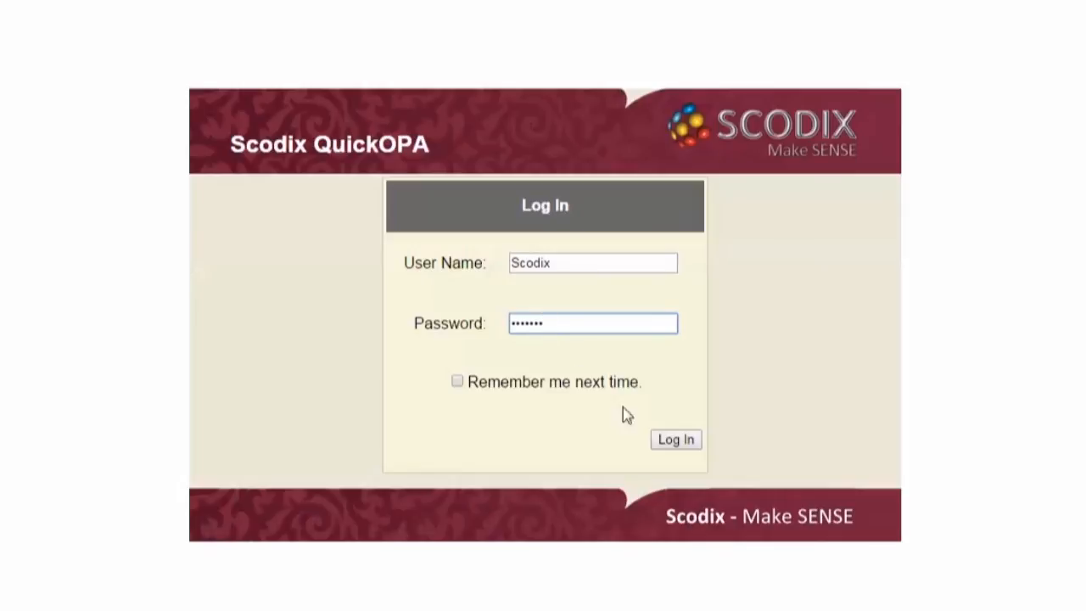
click(676, 439)
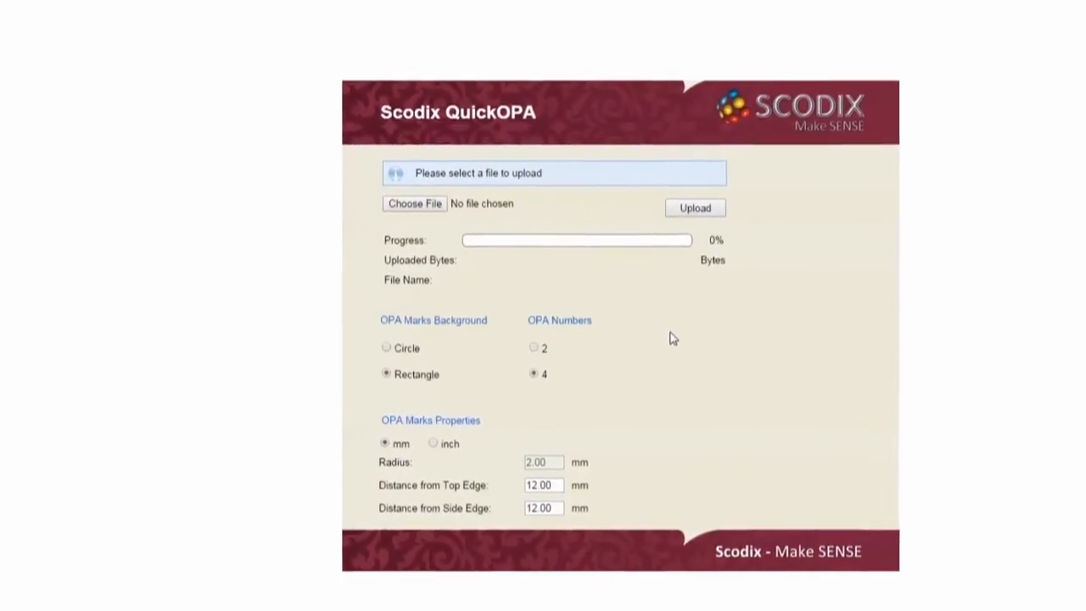
Choose CMYK1.pdf from the Sample Pictures folder and upload it to QuickOPA.
click(450, 218)
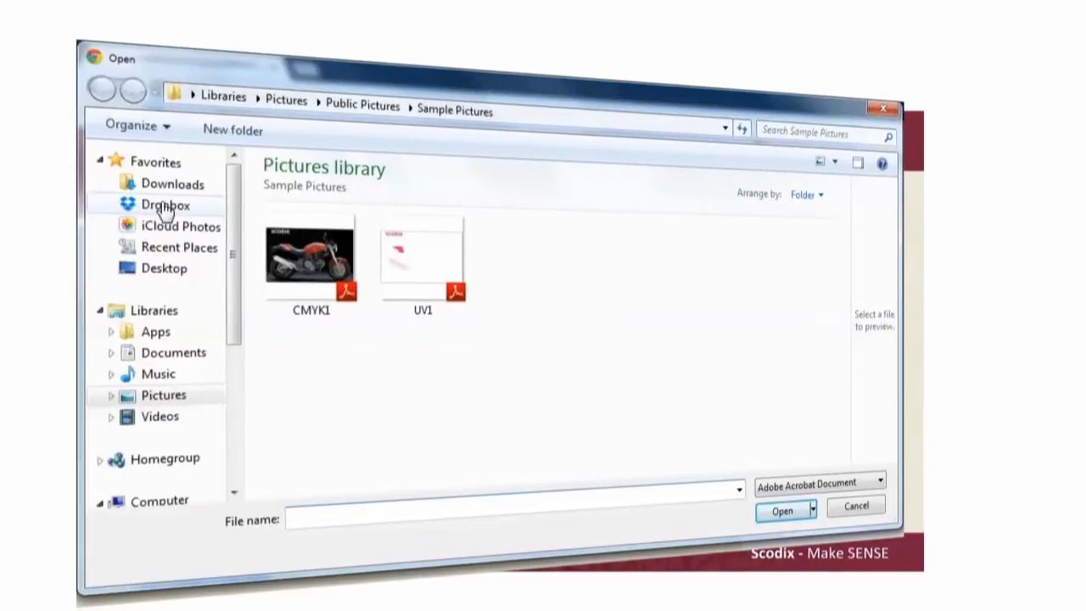
double_click(311, 251)
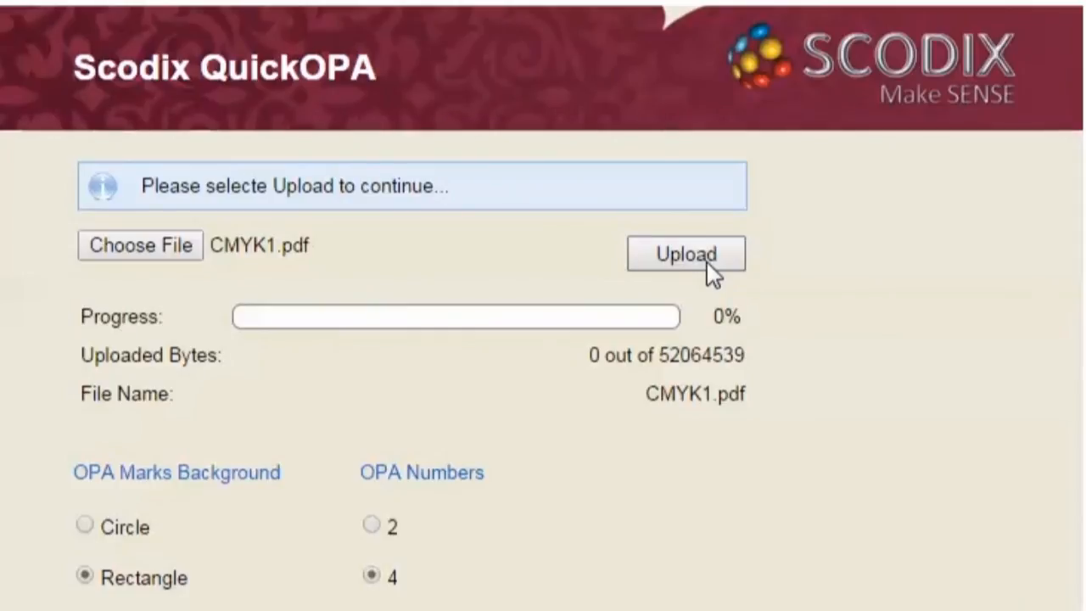
click(707, 262)
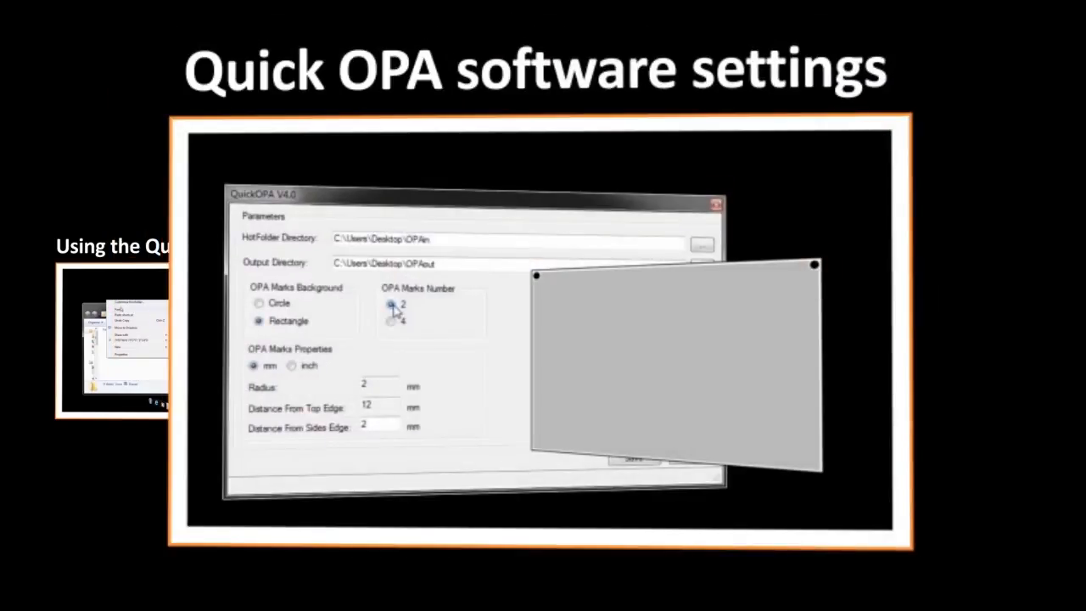
click(392, 320)
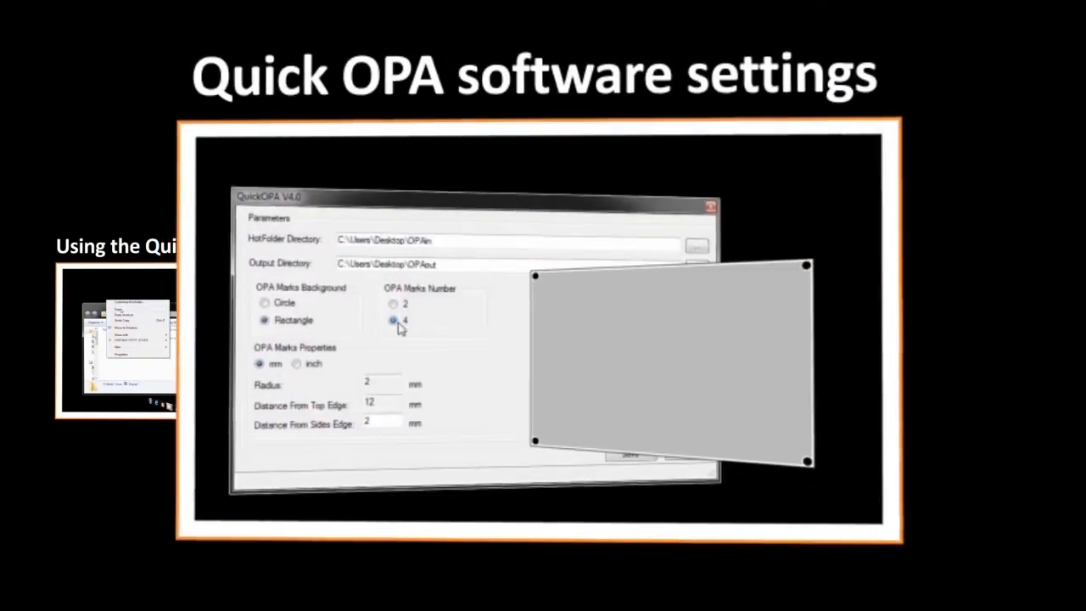